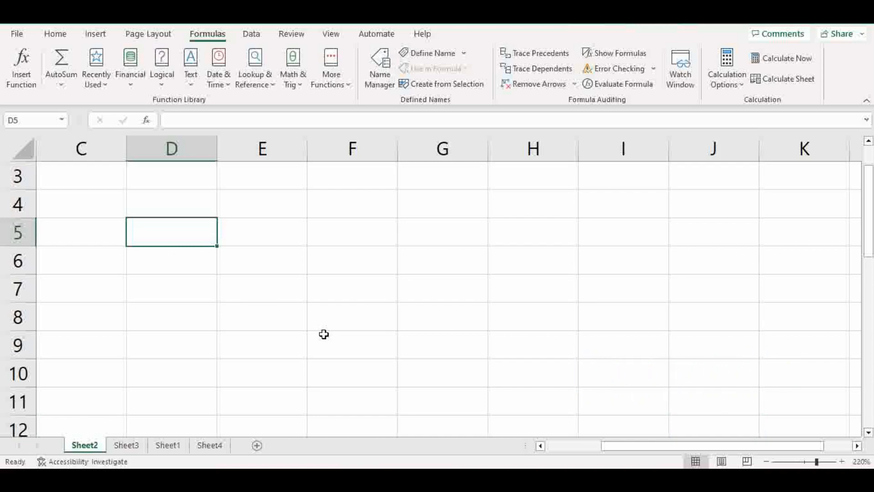
# - Begin an IF formula in cell D5 with the logical test D7>F7
pyautogui.write('=')
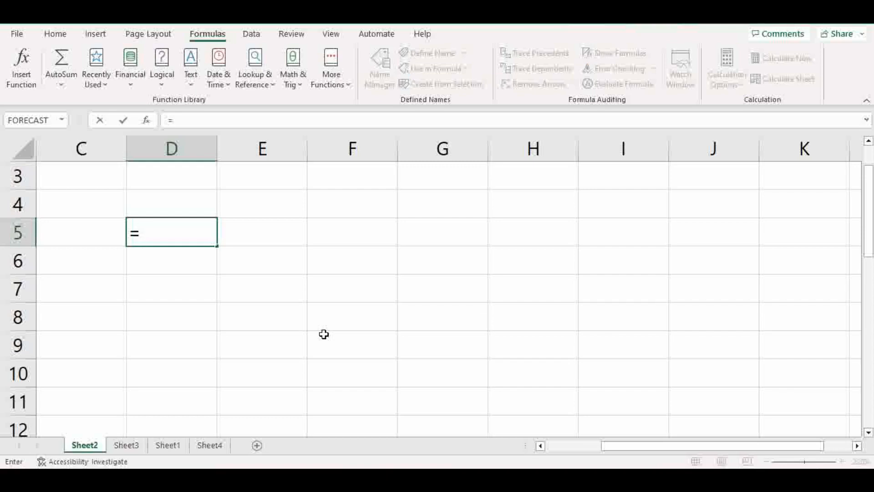
pyautogui.write('if')
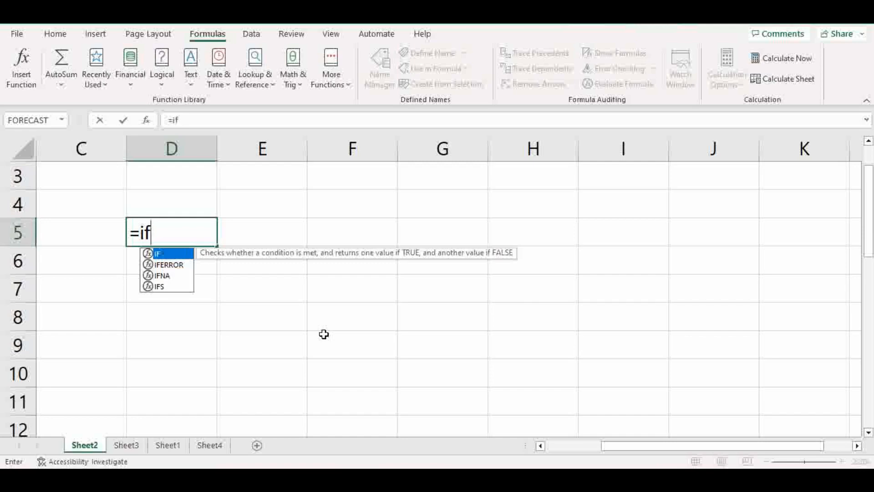
pyautogui.press('Down')
pyautogui.press('Down')
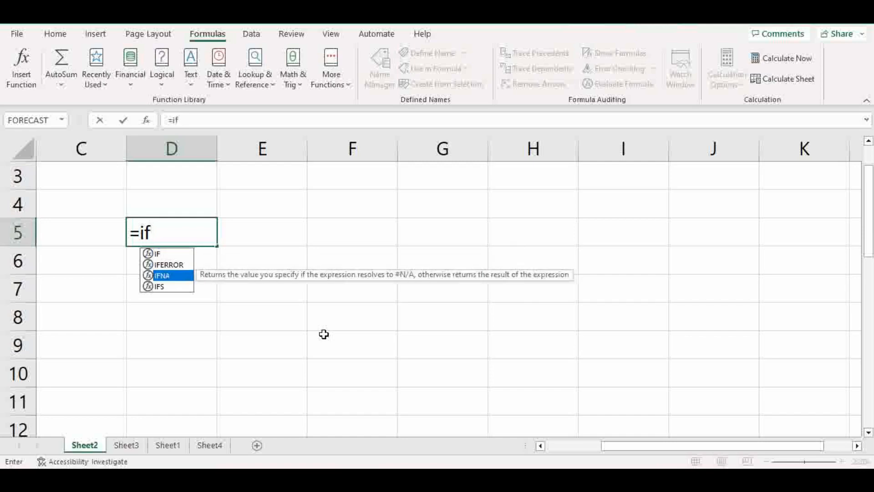
pyautogui.press('Up')
pyautogui.press('Up')
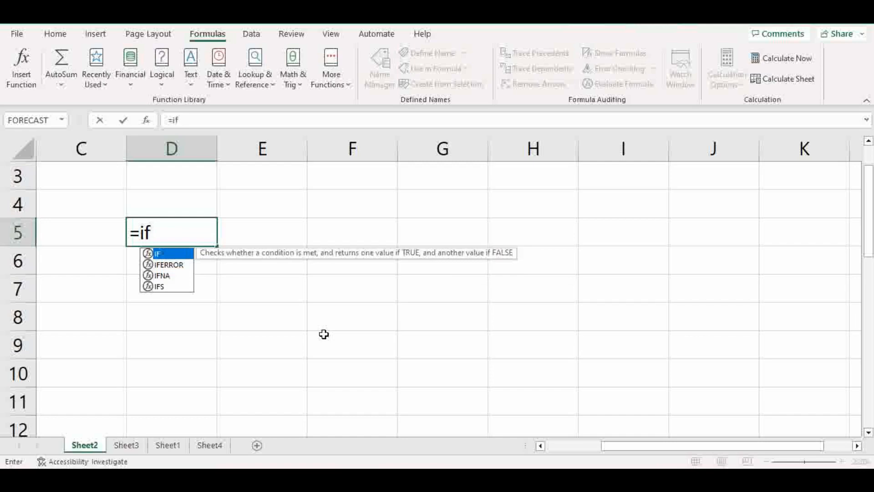
pyautogui.press('Tab')
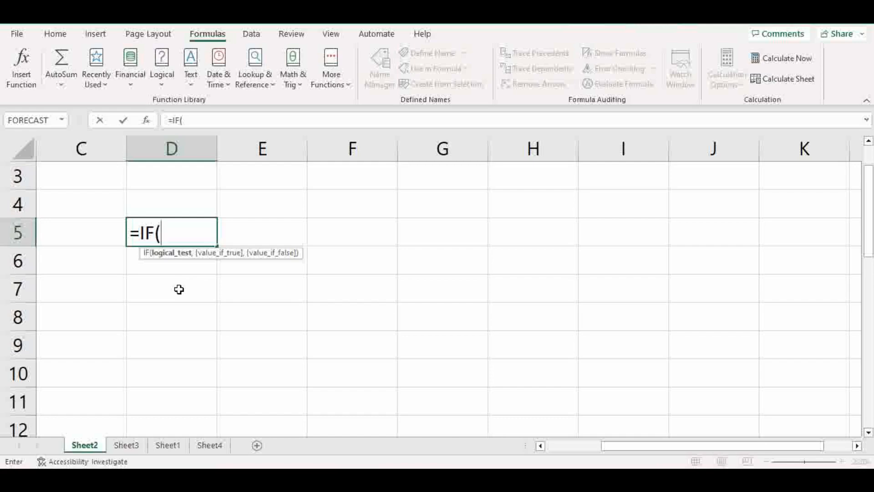
pyautogui.click(181, 286)
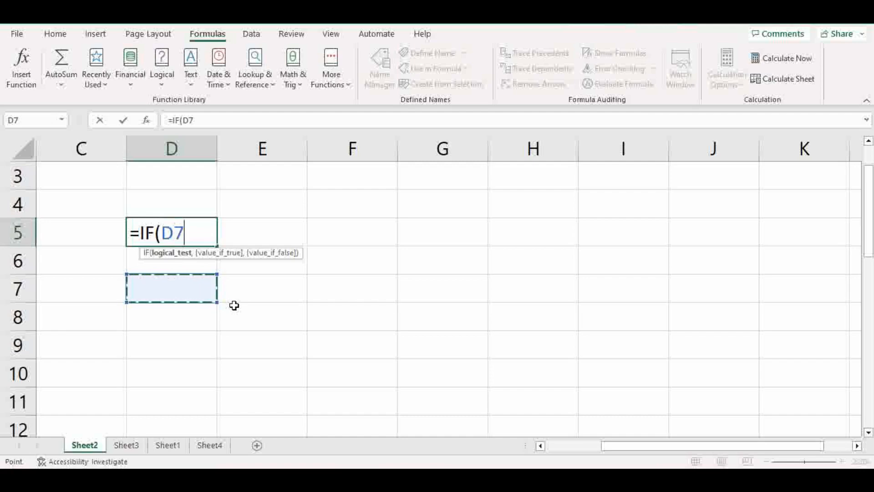
pyautogui.write('>')
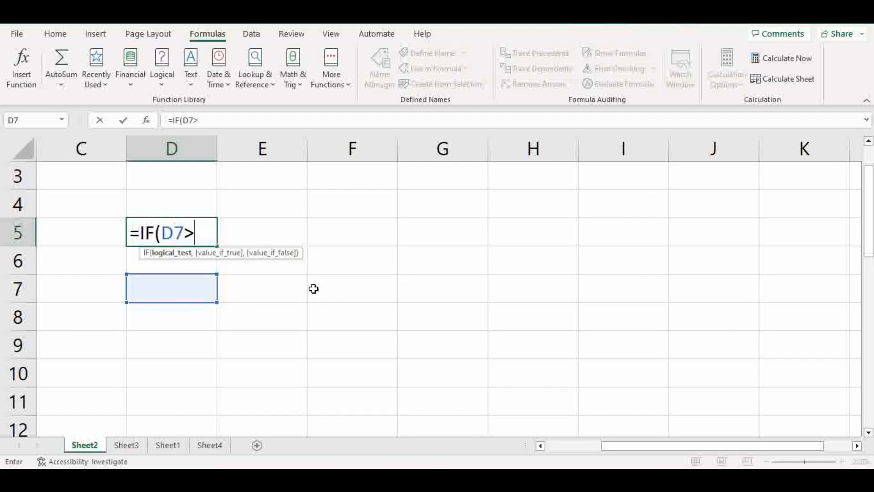
pyautogui.click(333, 286)
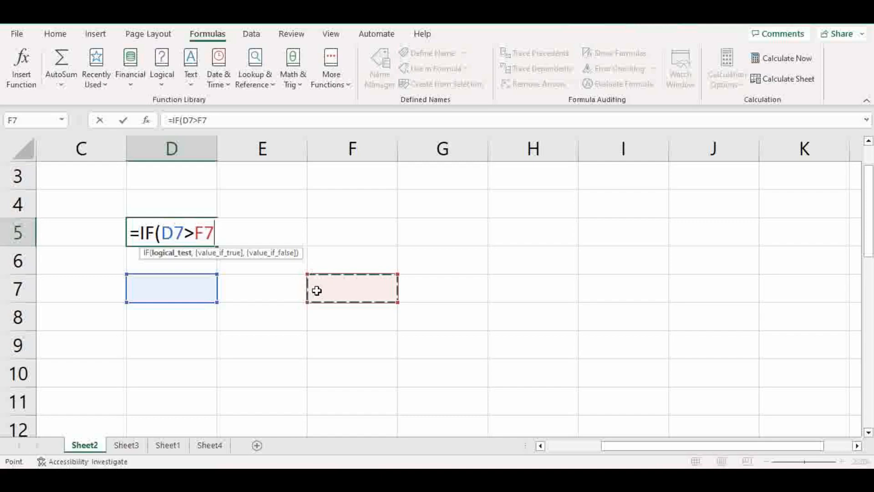
# - Complete the IF formula in D5 with "A is greater" as the true value and "B is greater" as the false value
pyautogui.write(',')
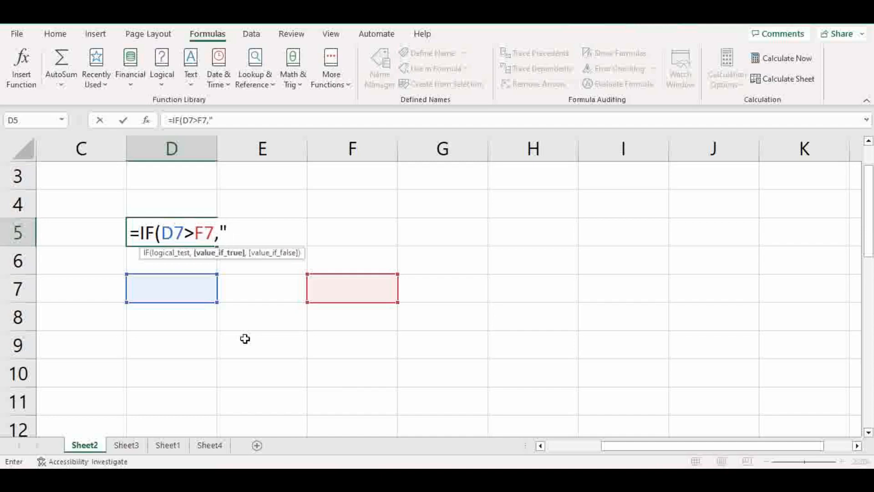
pyautogui.write('A is greate ')
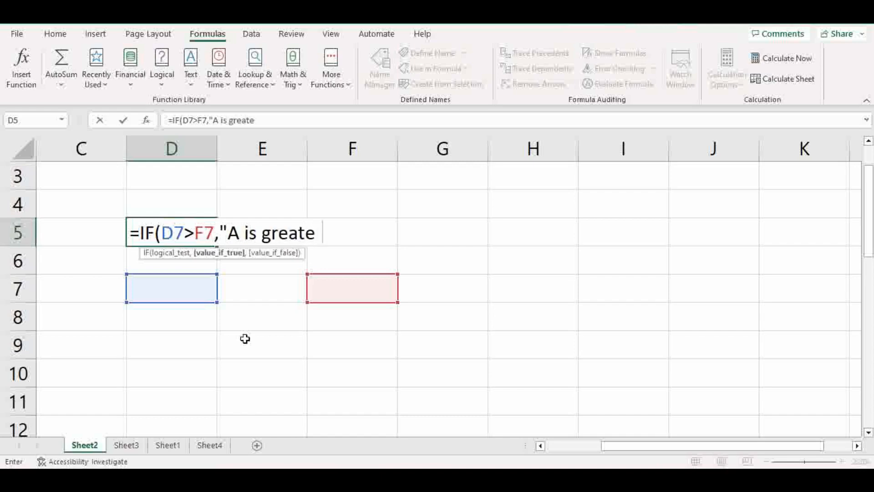
pyautogui.write('r"')
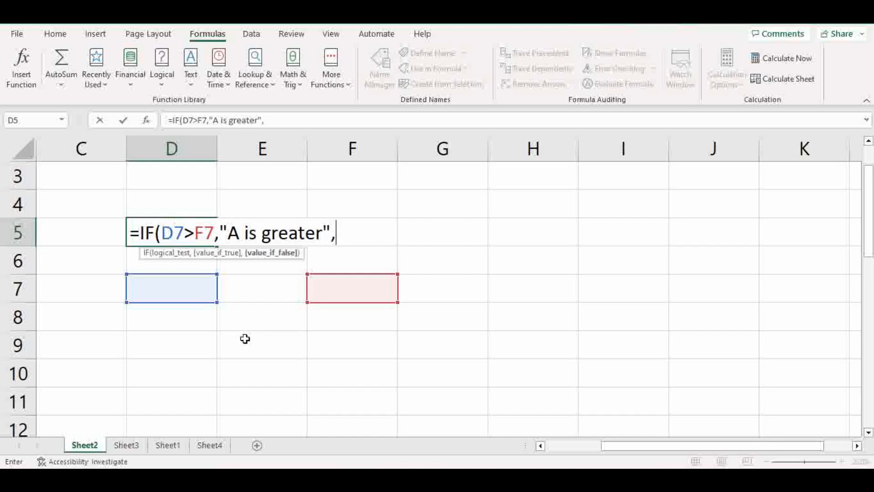
pyautogui.write(',')
pyautogui.write('"B')
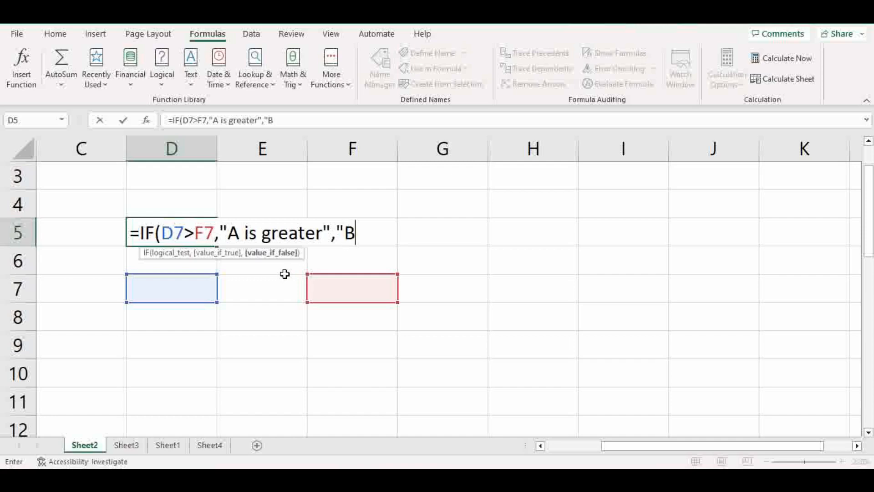
pyautogui.write(' is greater')
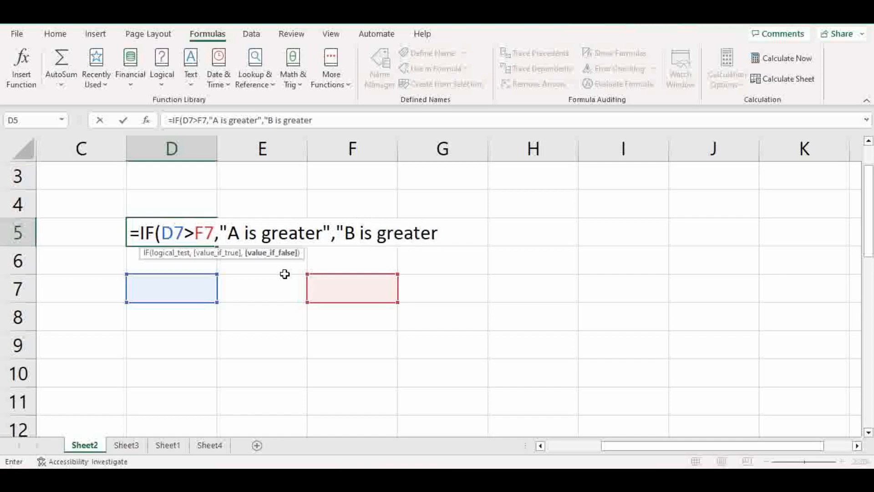
pyautogui.write('")')
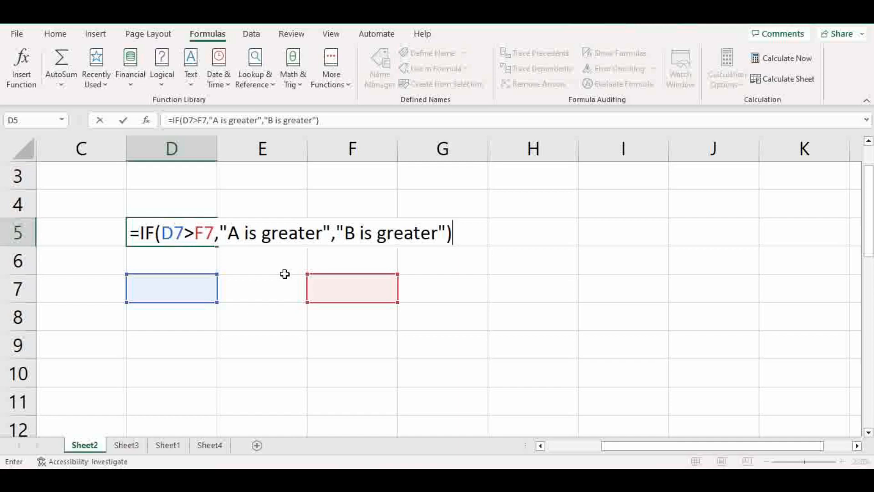
pyautogui.press('Return')
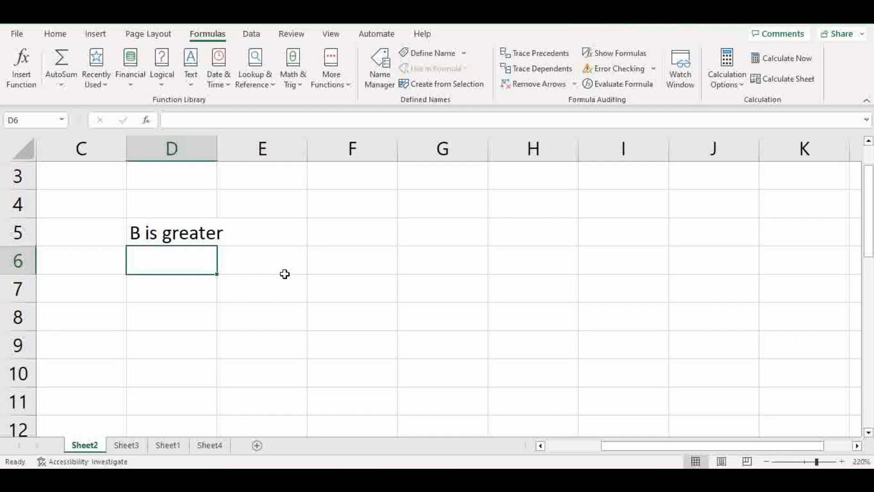
# - Enter a SUM formula in cell D7 that adds the range G4:G8
pyautogui.click(156, 283)
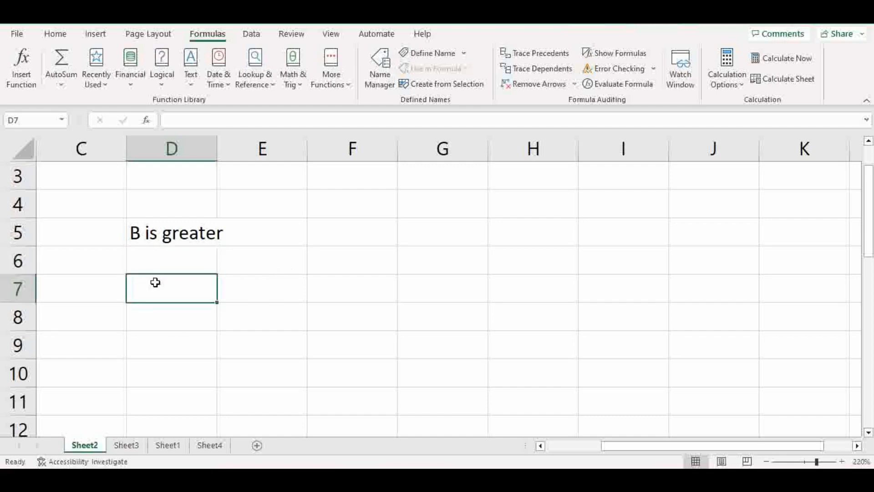
pyautogui.write('=')
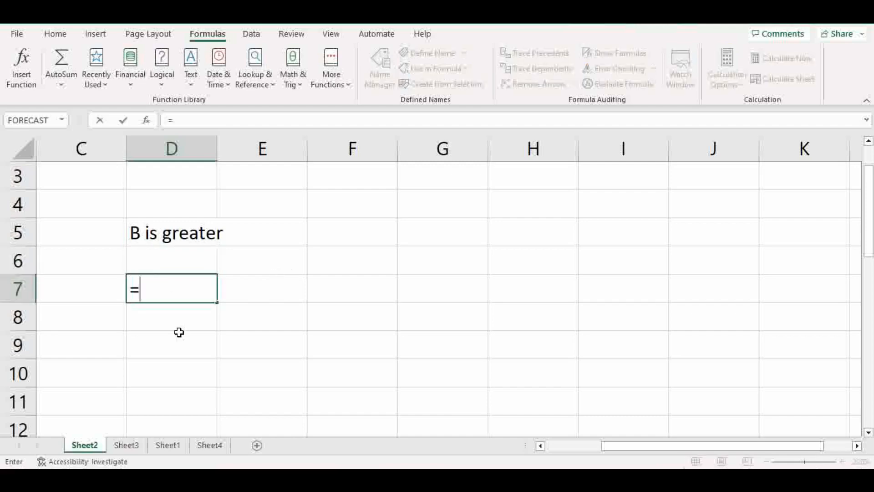
pyautogui.write('sum')
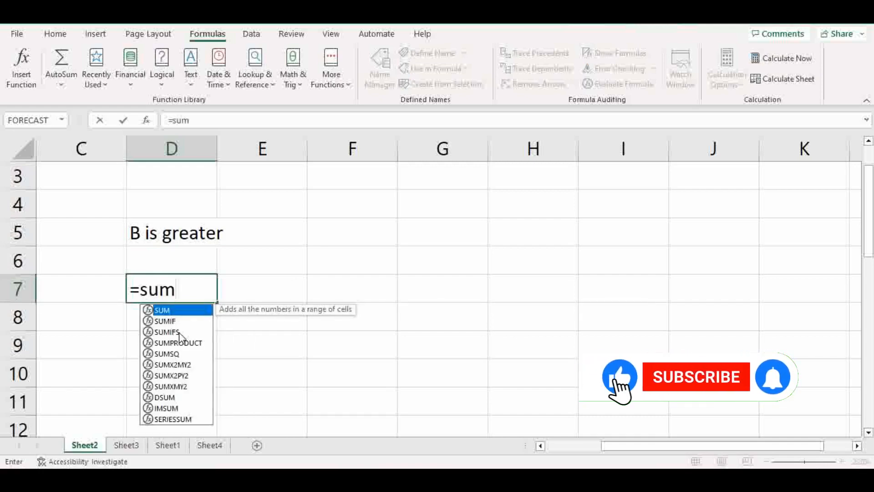
pyautogui.press('Tab')
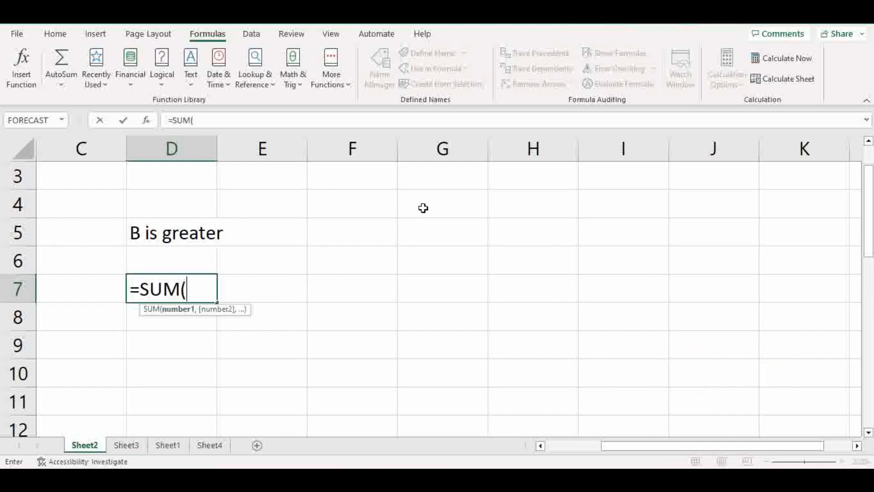
pyautogui.moveTo(423, 208); pyautogui.dragTo(416, 326)
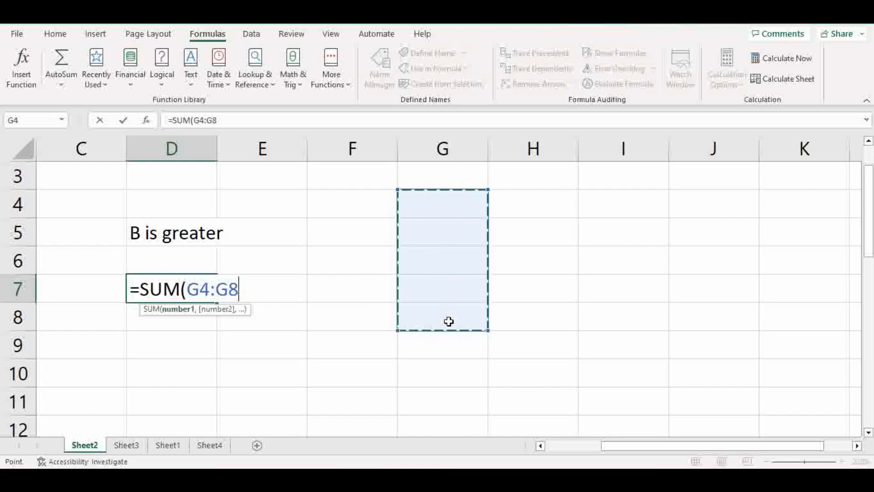
pyautogui.write(')')
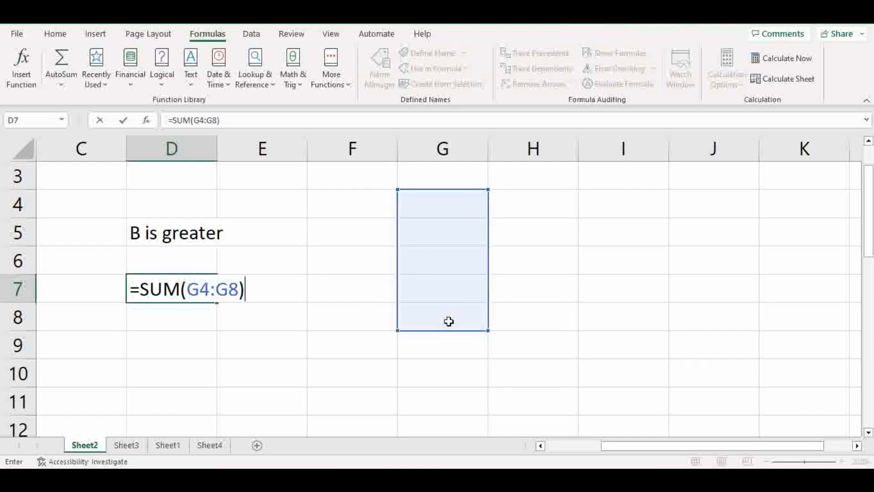
pyautogui.press('Return')
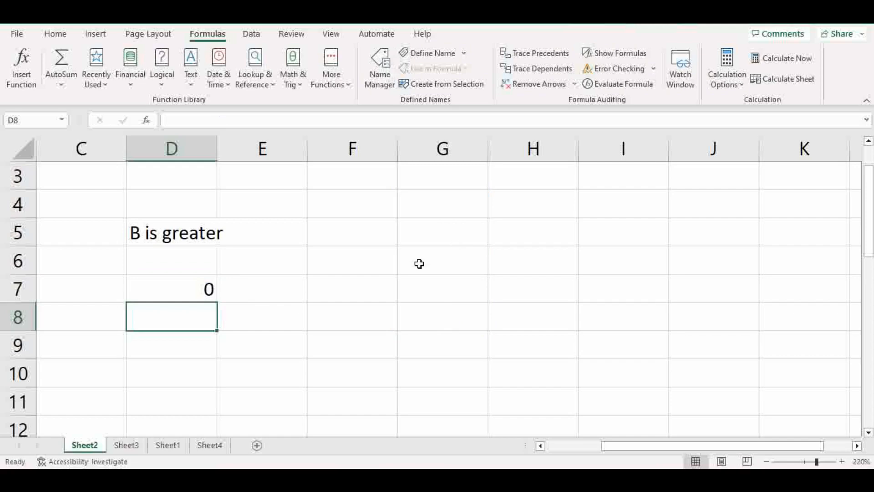
# - Examine the full formulas behind the results in cells D7 and D5
pyautogui.click(160, 288)
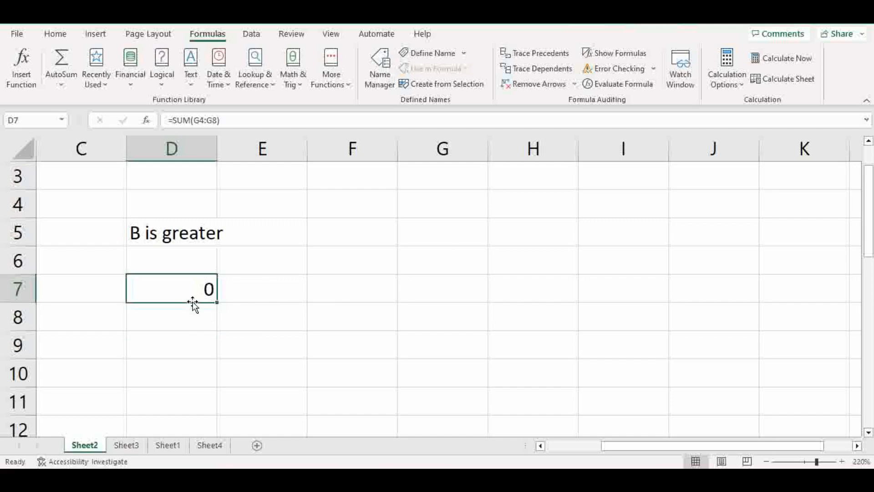
pyautogui.click(235, 310)
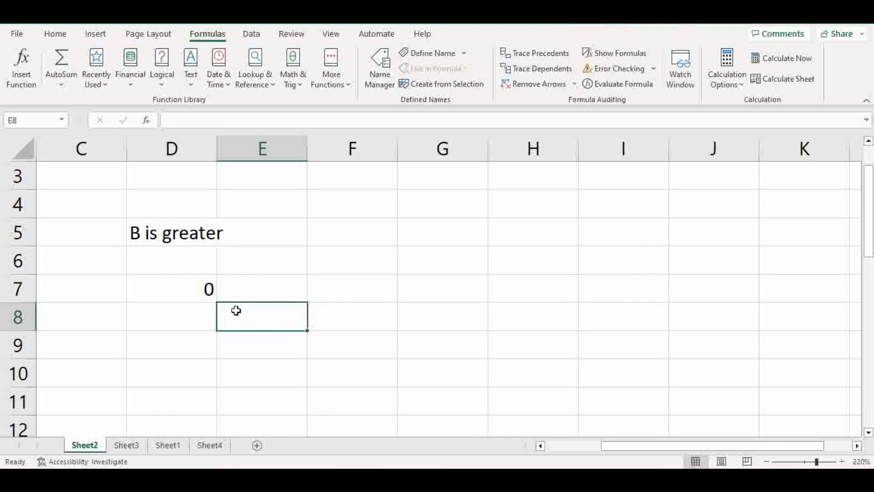
pyautogui.click(185, 289)
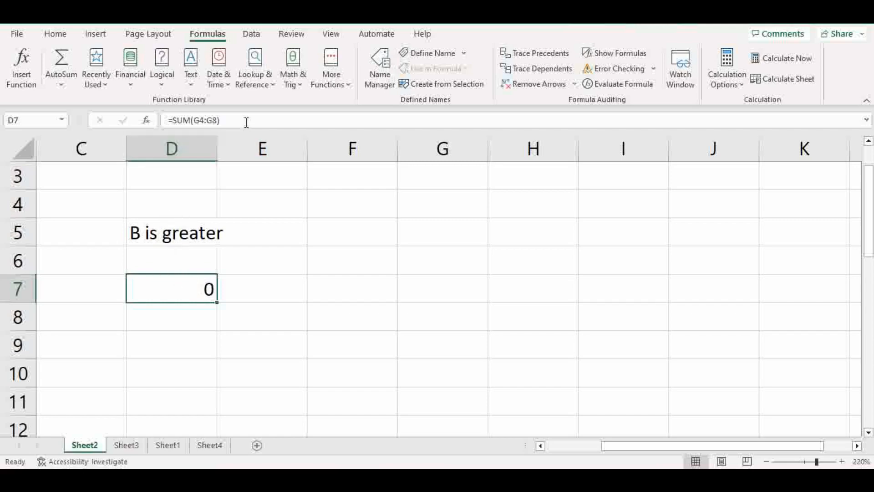
pyautogui.moveTo(246, 120); pyautogui.dragTo(160, 121)
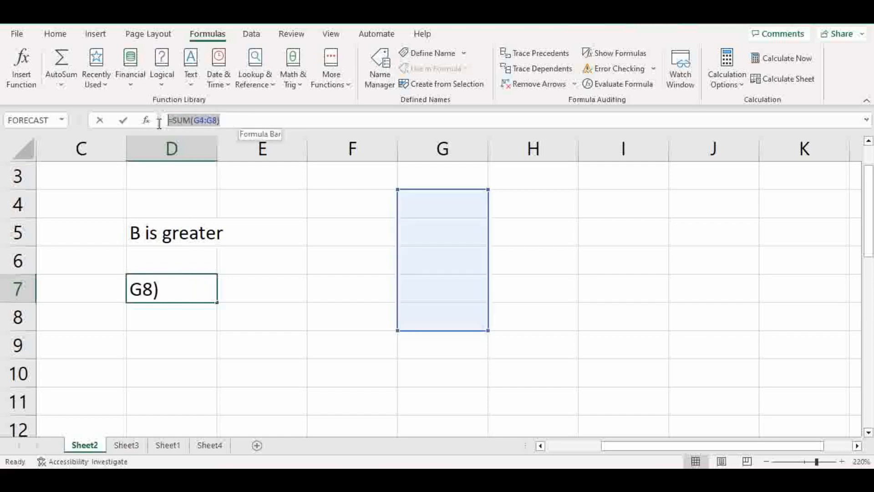
pyautogui.click(240, 121)
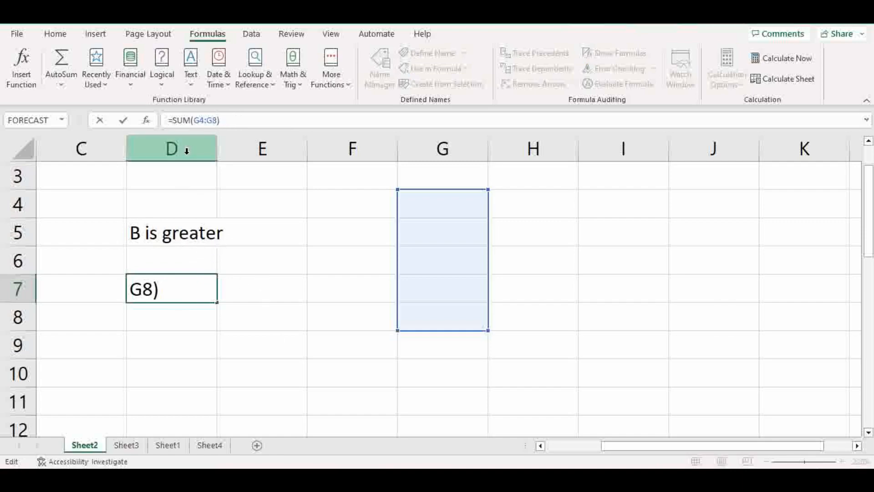
pyautogui.click(170, 229)
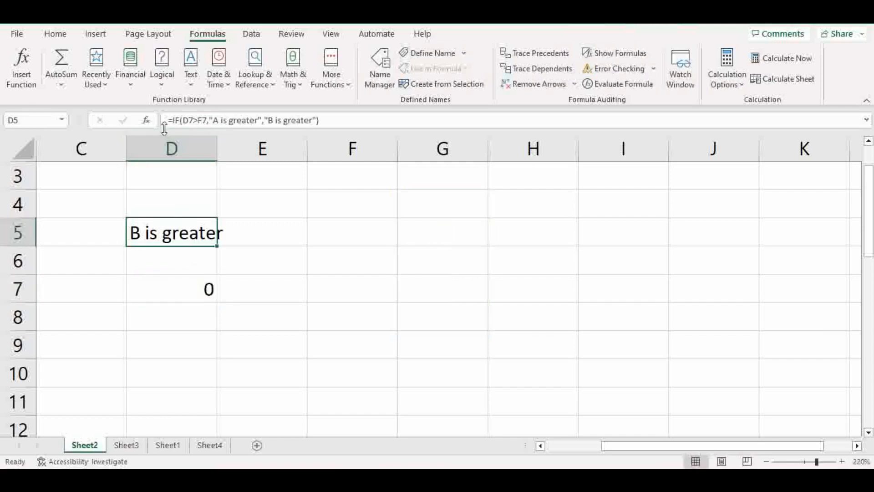
pyautogui.moveTo(340, 122); pyautogui.dragTo(173, 187)
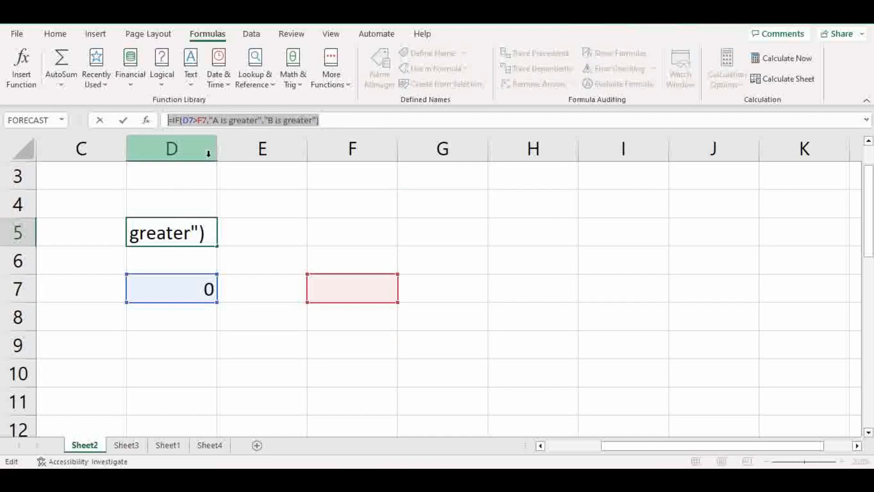